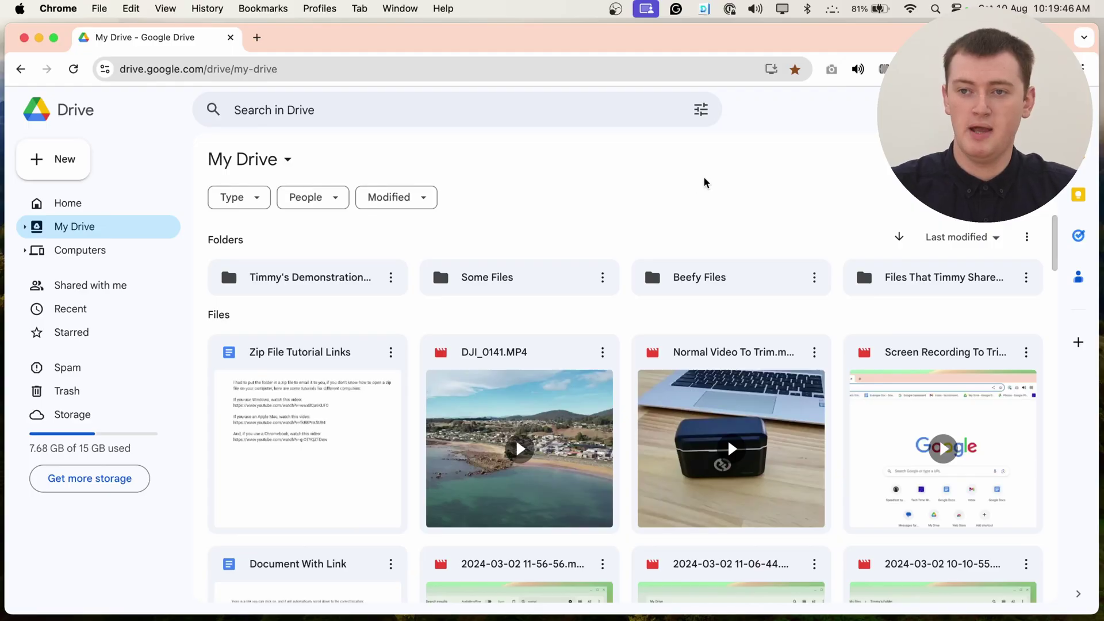
# - Select the Zip File Tutorial Links document in My Drive's file grid
pyautogui.scroll(-1, 645, 296)
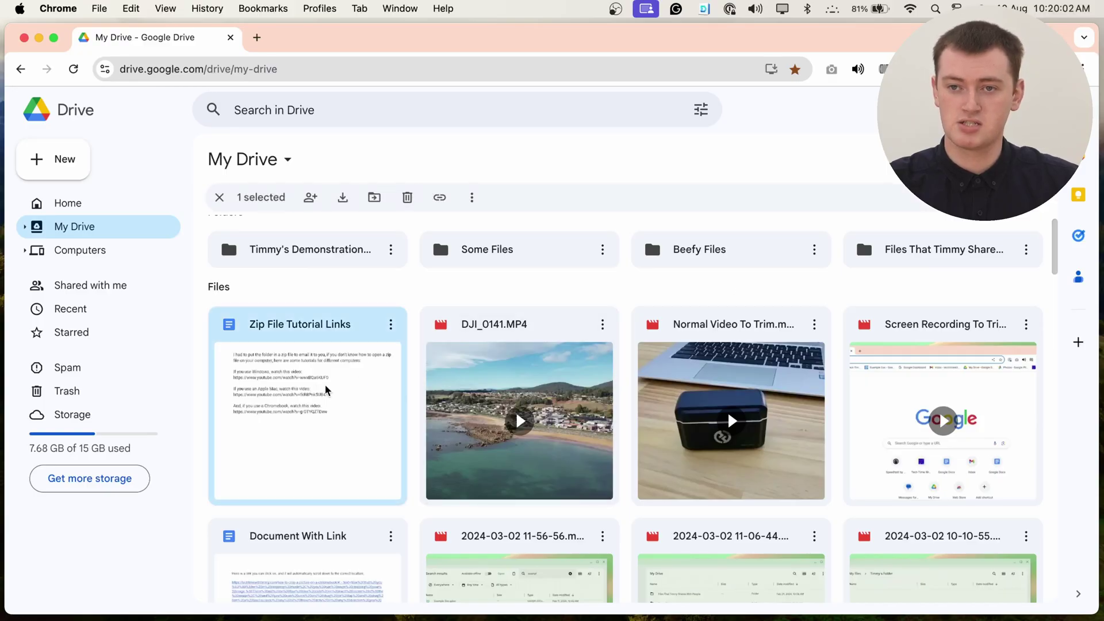
pyautogui.keyDown('super'); pyautogui.click(669, 388); pyautogui.keyUp('super')
# - Cmd-select the Google homepage recording, DJI_0141.MP4, Document With Link and two 2024-03-02 recordings
pyautogui.keyDown('super'); pyautogui.click(863, 374); pyautogui.keyUp('super')
pyautogui.keyDown('super'); pyautogui.click(573, 388); pyautogui.keyUp('super')
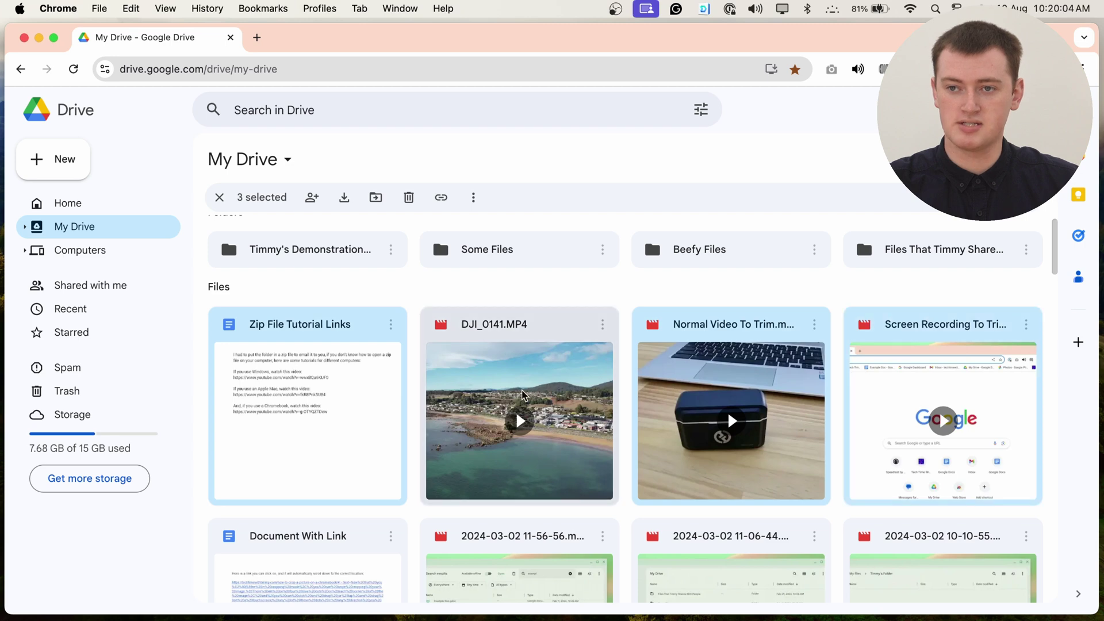
pyautogui.scroll(-1, 504, 394)
pyautogui.scroll(-3, 504, 395)
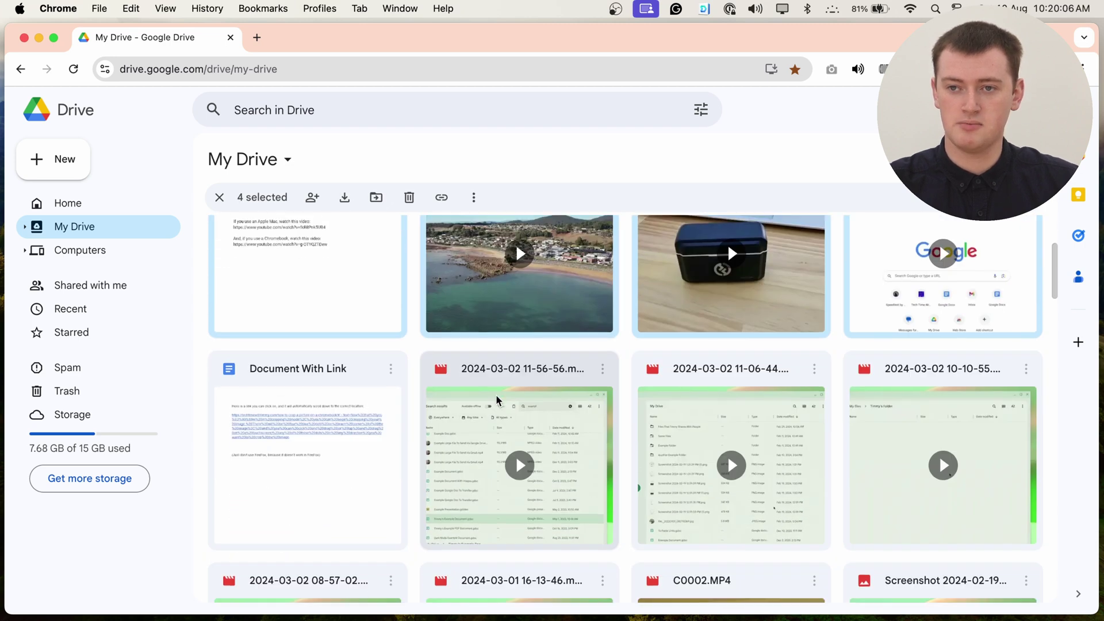
pyautogui.keyDown('super'); pyautogui.click(490, 394); pyautogui.keyUp('super')
pyautogui.keyDown('super'); pyautogui.click(355, 421); pyautogui.keyUp('super')
pyautogui.keyDown('super'); pyautogui.click(672, 419); pyautogui.keyUp('super')
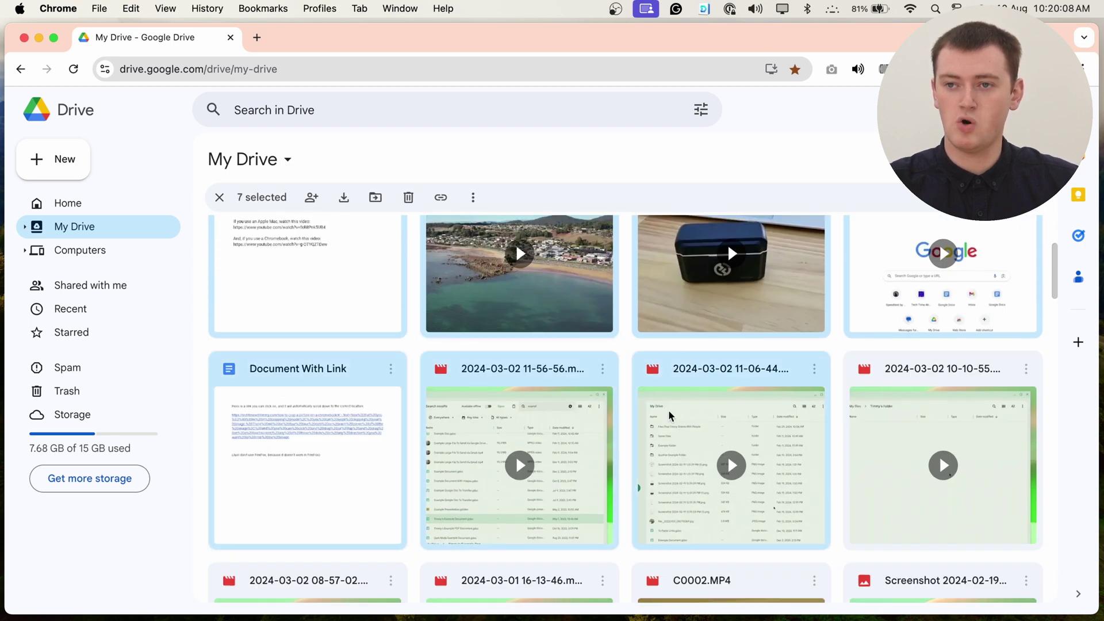
pyautogui.keyDown('super'); pyautogui.click(901, 398); pyautogui.keyUp('super')
# - Add C0002.MP4 and two more recordings to the selection, then clear all eleven
pyautogui.scroll(-5, 703, 399)
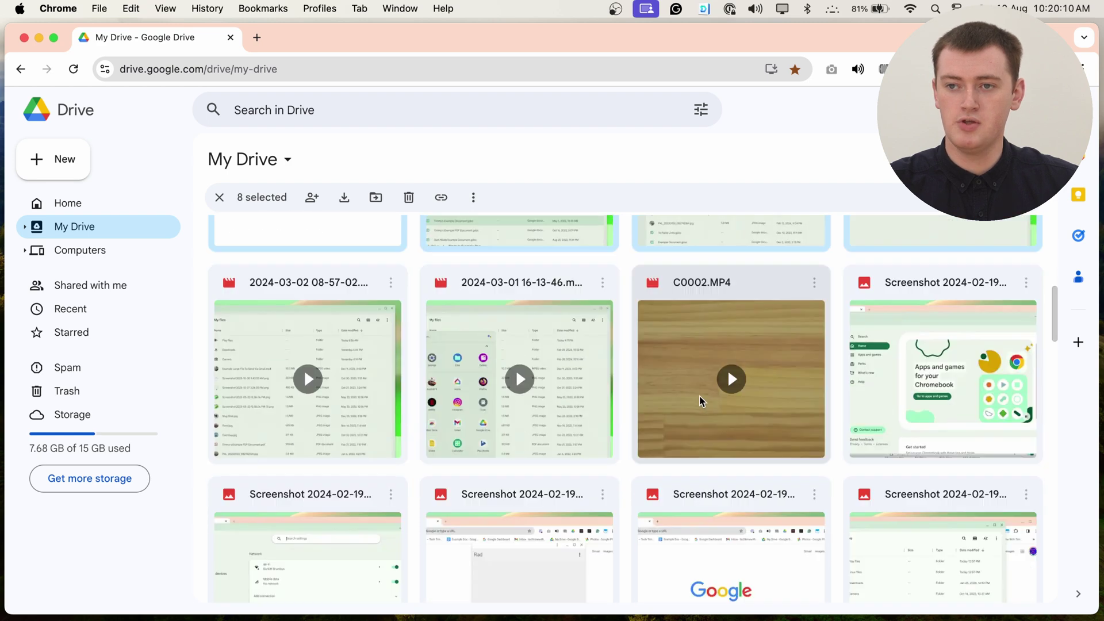
pyautogui.keyDown('super'); pyautogui.click(719, 321); pyautogui.keyUp('super')
pyautogui.keyDown('super'); pyautogui.click(435, 314); pyautogui.keyUp('super')
pyautogui.keyDown('super'); pyautogui.click(369, 320); pyautogui.keyUp('super')
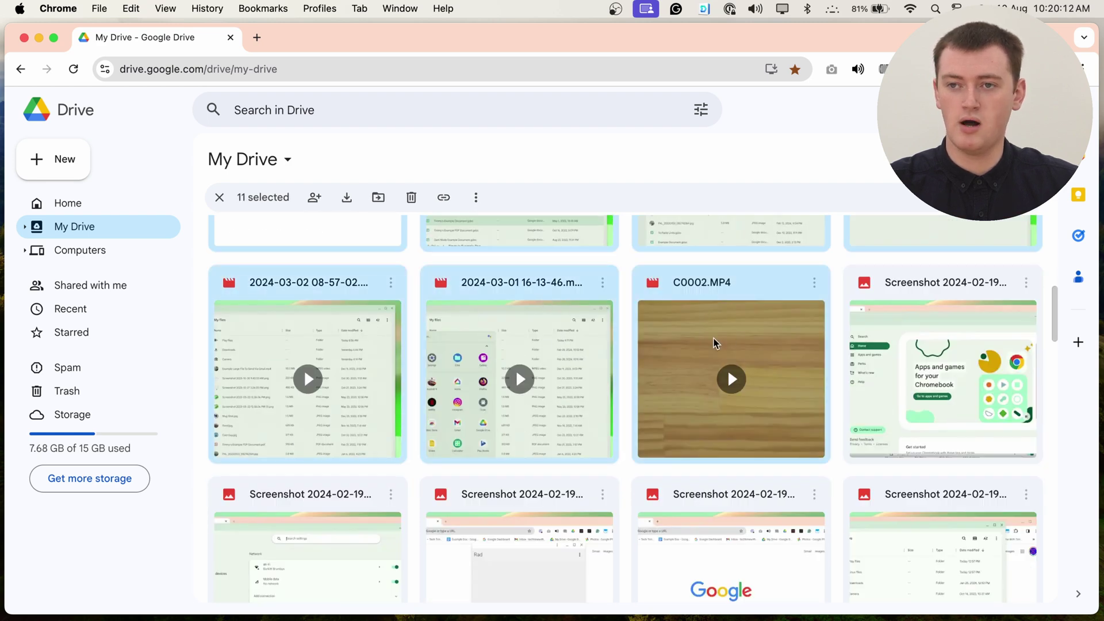
pyautogui.click(840, 319)
pyautogui.scroll(5, 830, 326)
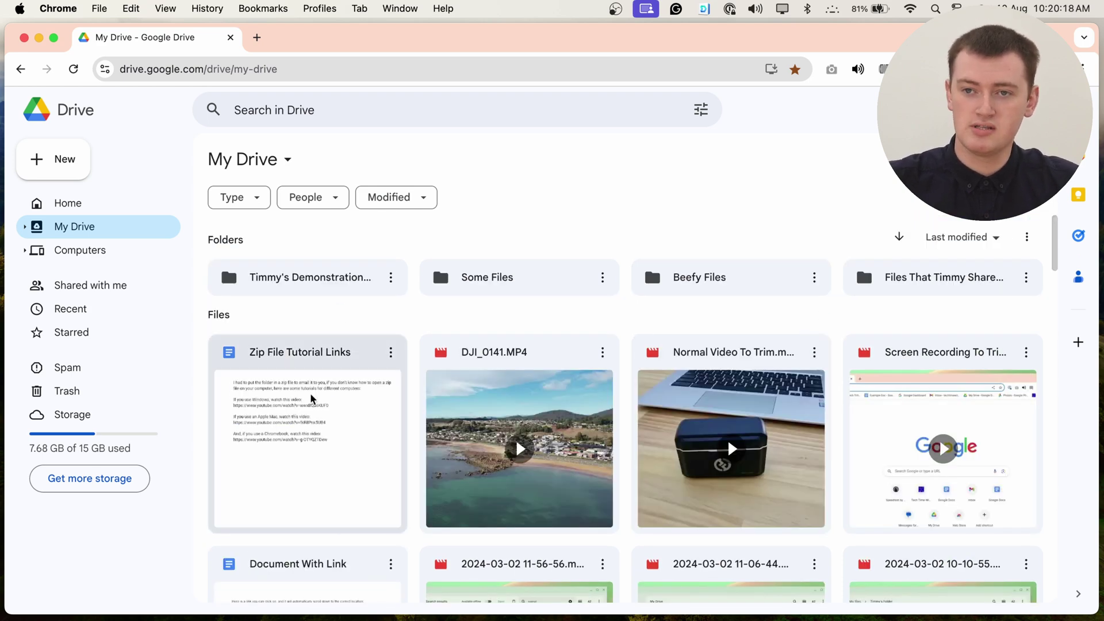
pyautogui.scroll(-1, 506, 409)
pyautogui.scroll(-2, 506, 409)
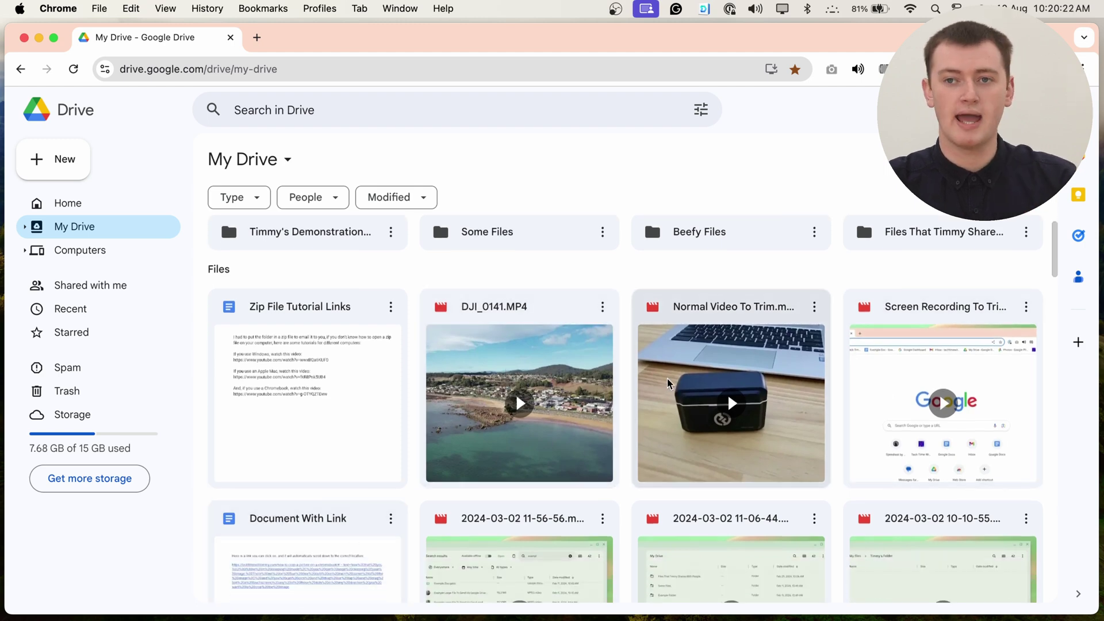
pyautogui.scroll(2, 629, 305)
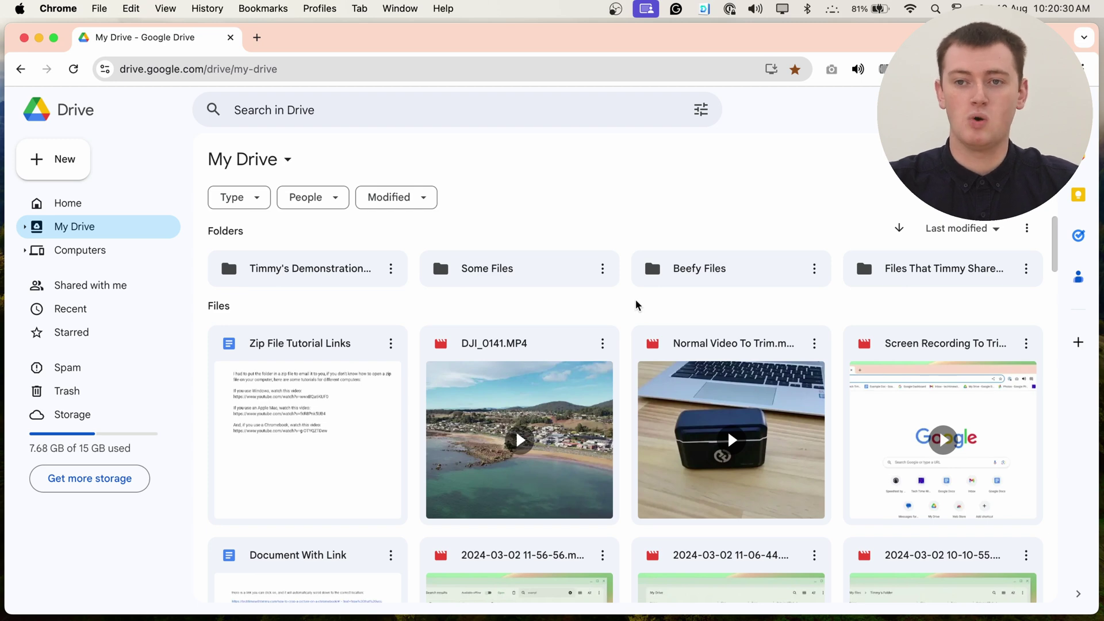
pyautogui.click(318, 402)
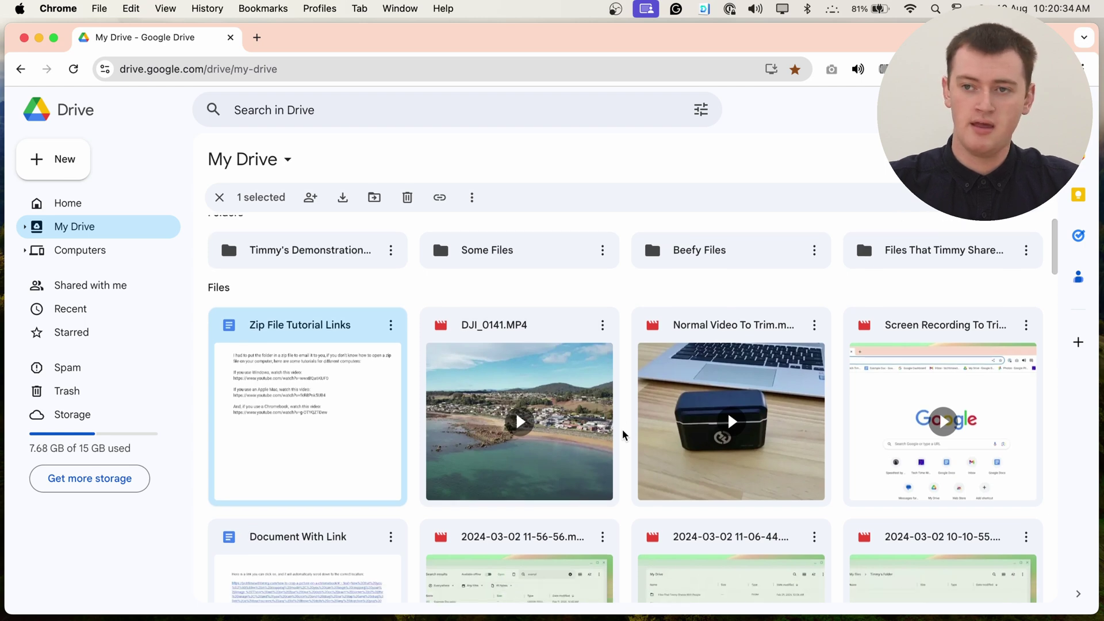
pyautogui.scroll(-7, 621, 434)
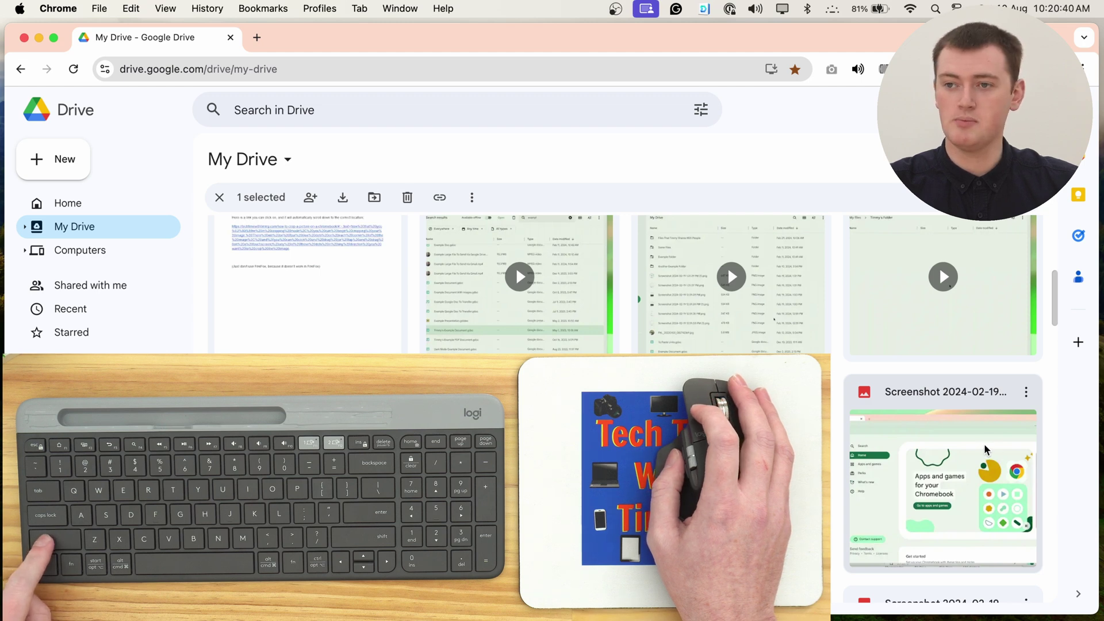
pyautogui.press('super+a')
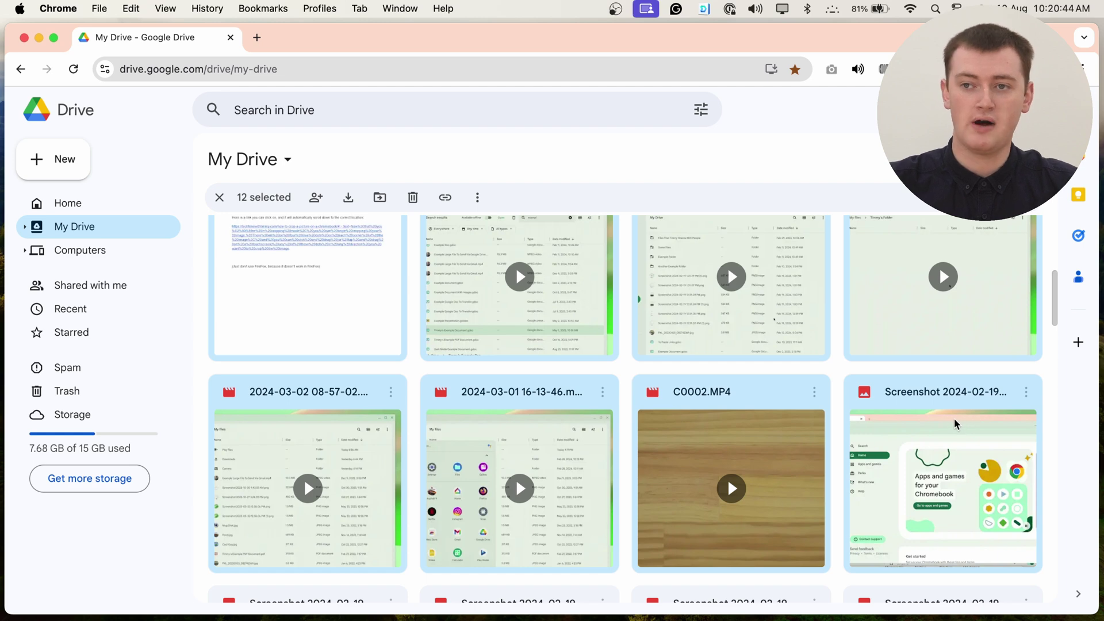
pyautogui.scroll(2, 952, 420)
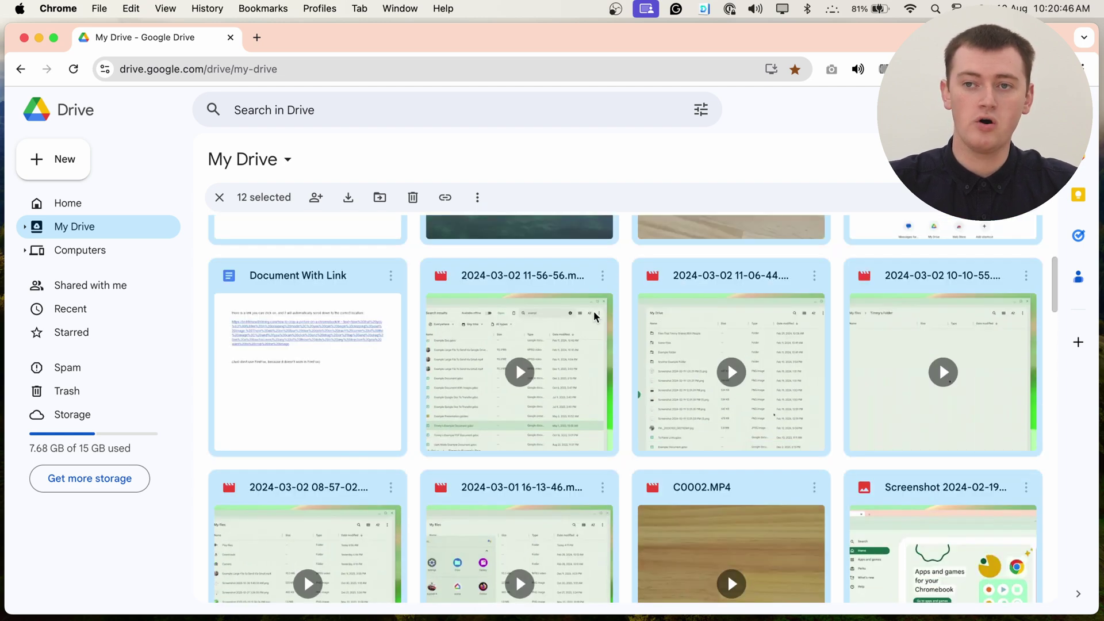
pyautogui.scroll(5, 647, 368)
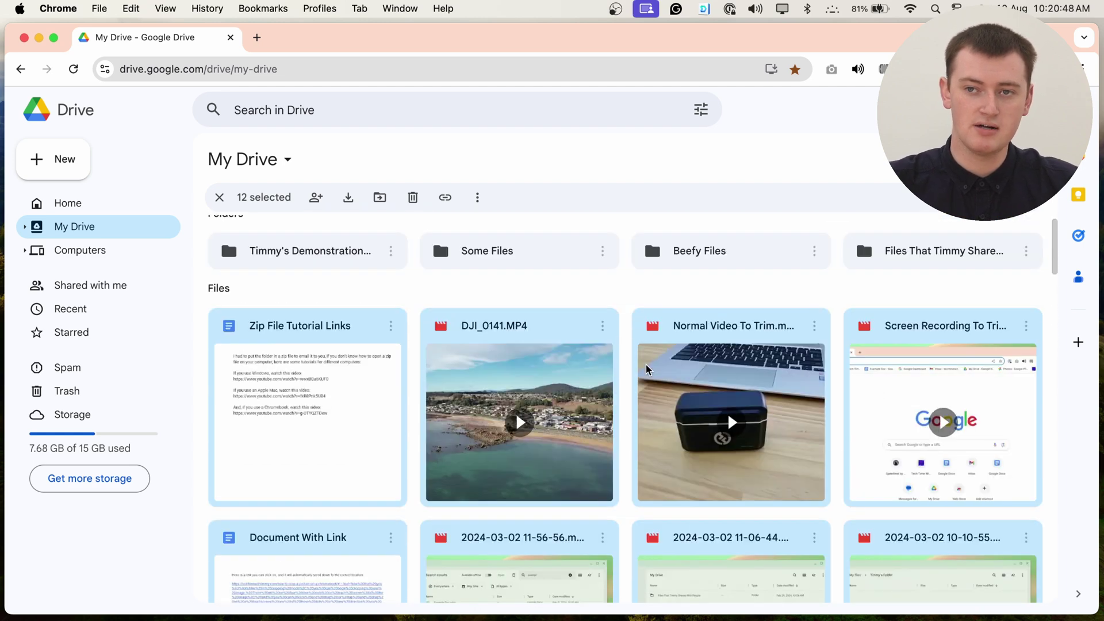
pyautogui.press('Escape')
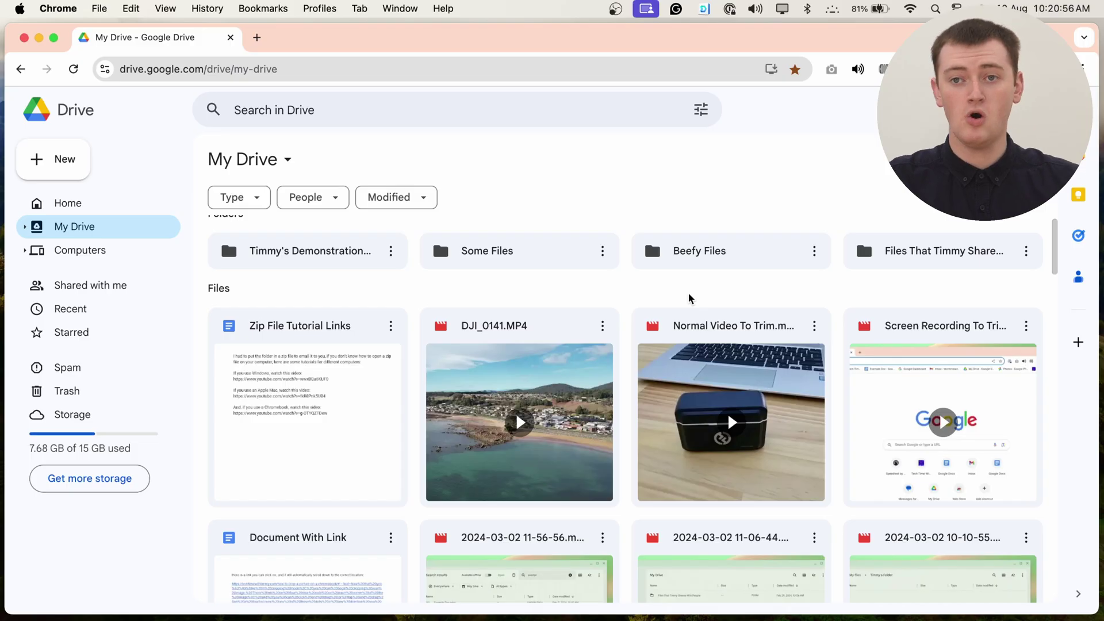
# - Drag a selection box from beside the Files heading over the first two rows of eight files
pyautogui.scroll(-1, 682, 294)
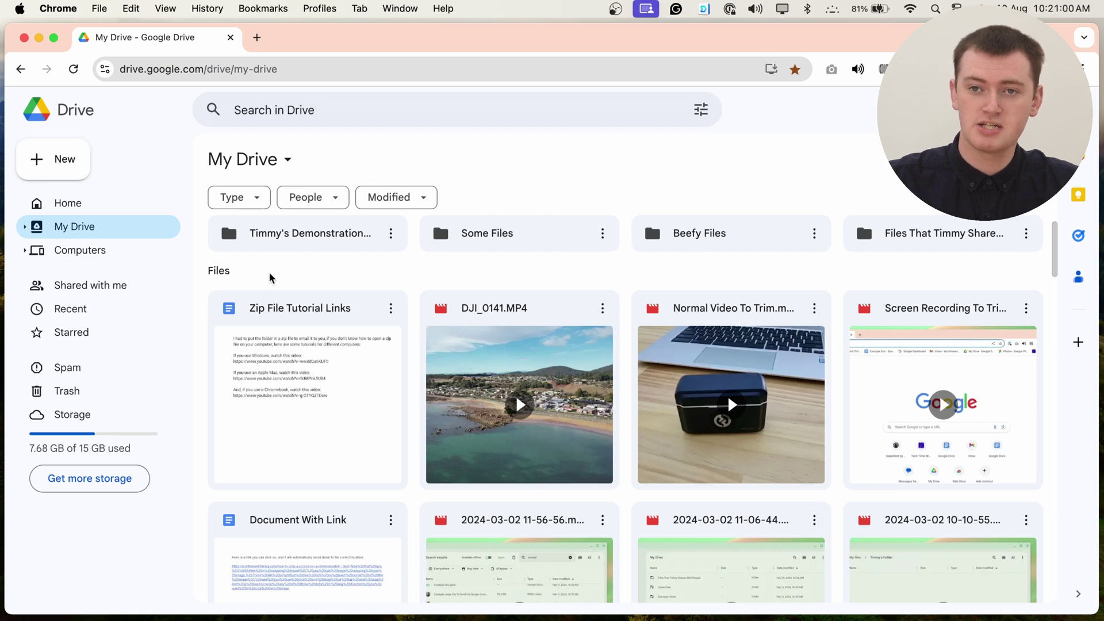
pyautogui.moveTo(268, 273); pyautogui.dragTo(987, 575)
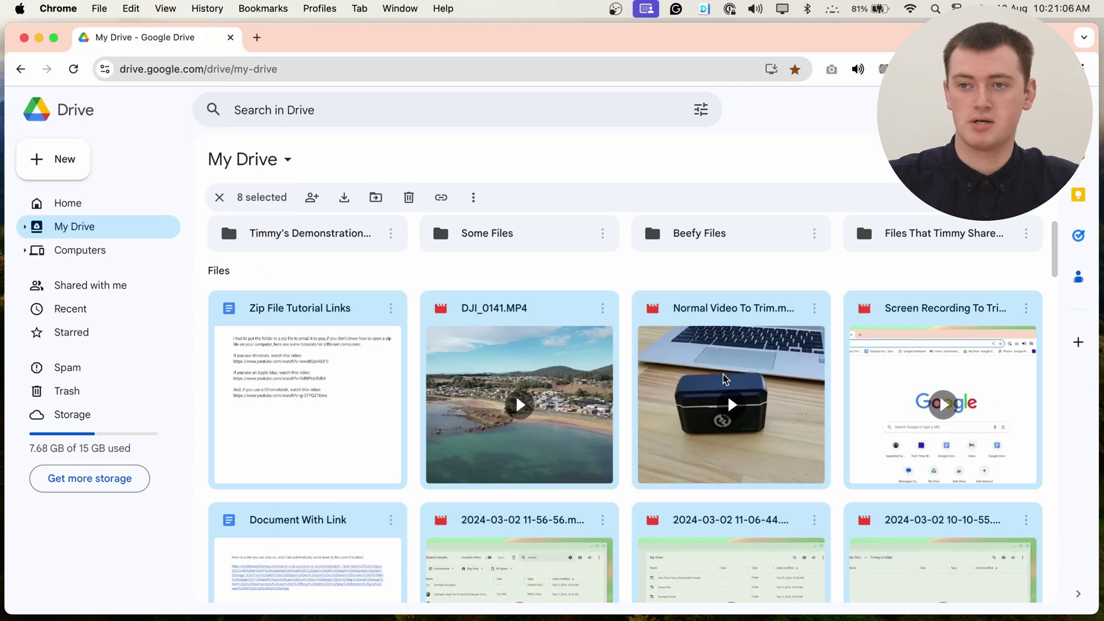
pyautogui.scroll(-1, 731, 374)
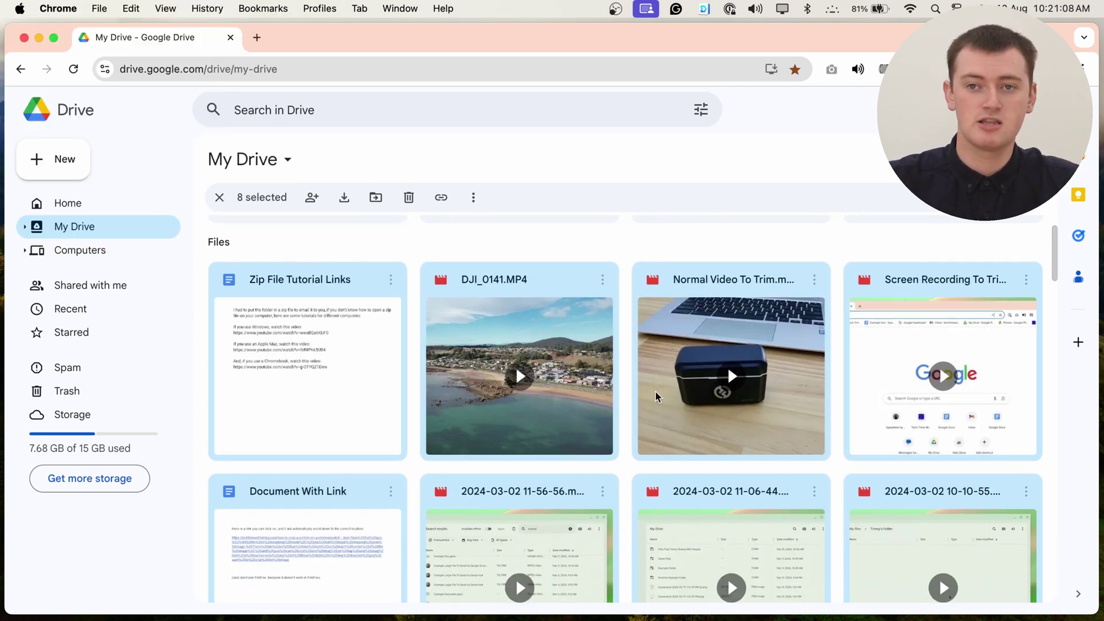
pyautogui.click(607, 246)
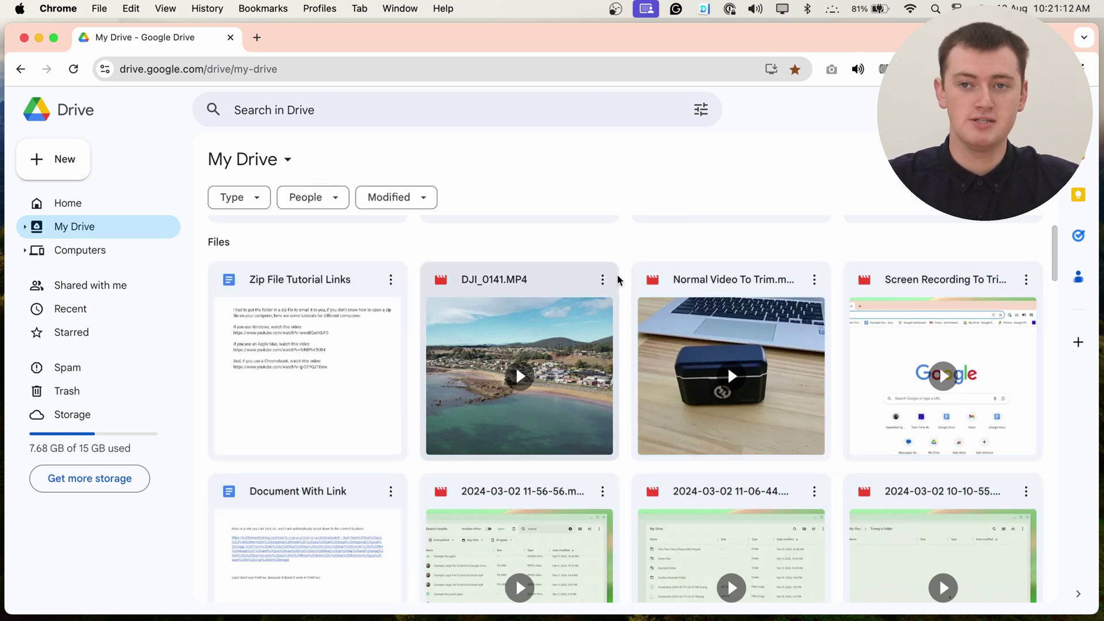
pyautogui.scroll(1, 612, 275)
pyautogui.scroll(1, 612, 276)
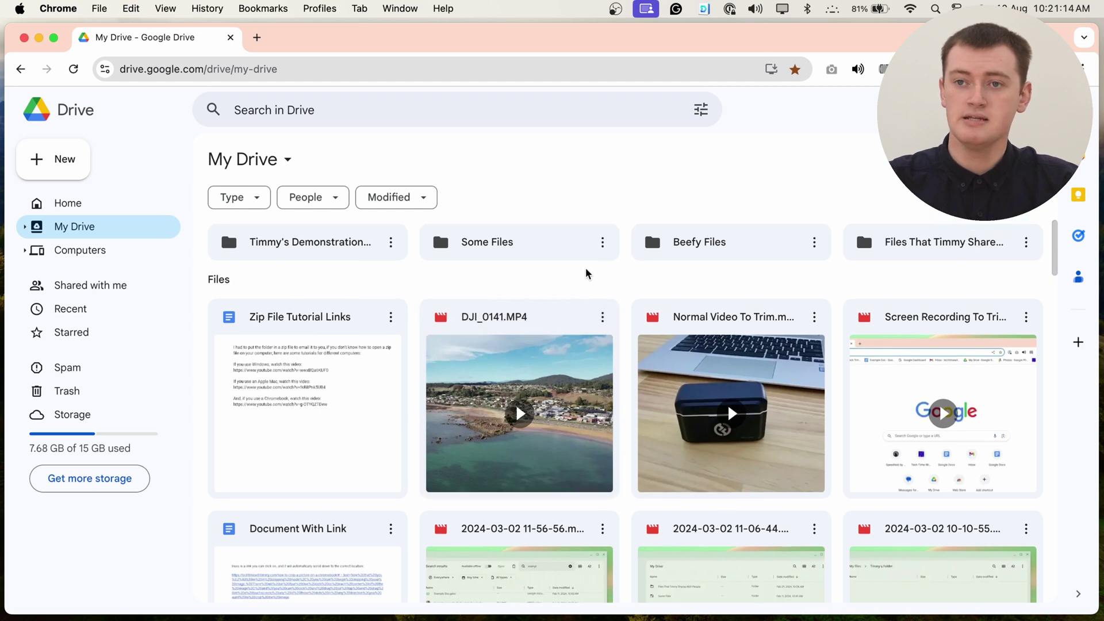
pyautogui.scroll(2, 584, 276)
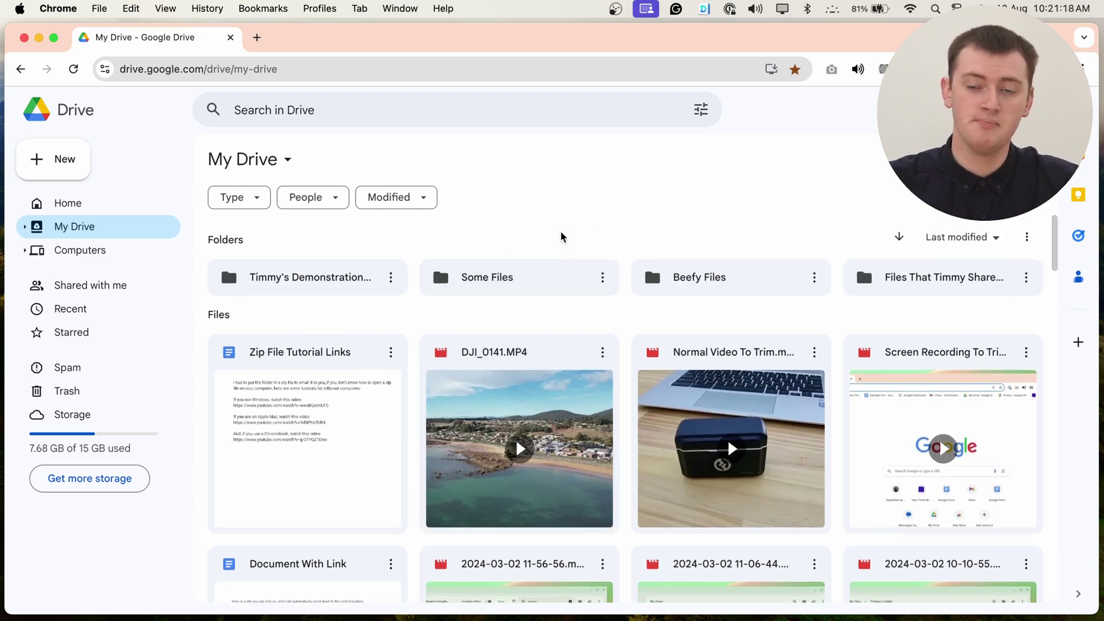
pyautogui.click(506, 278)
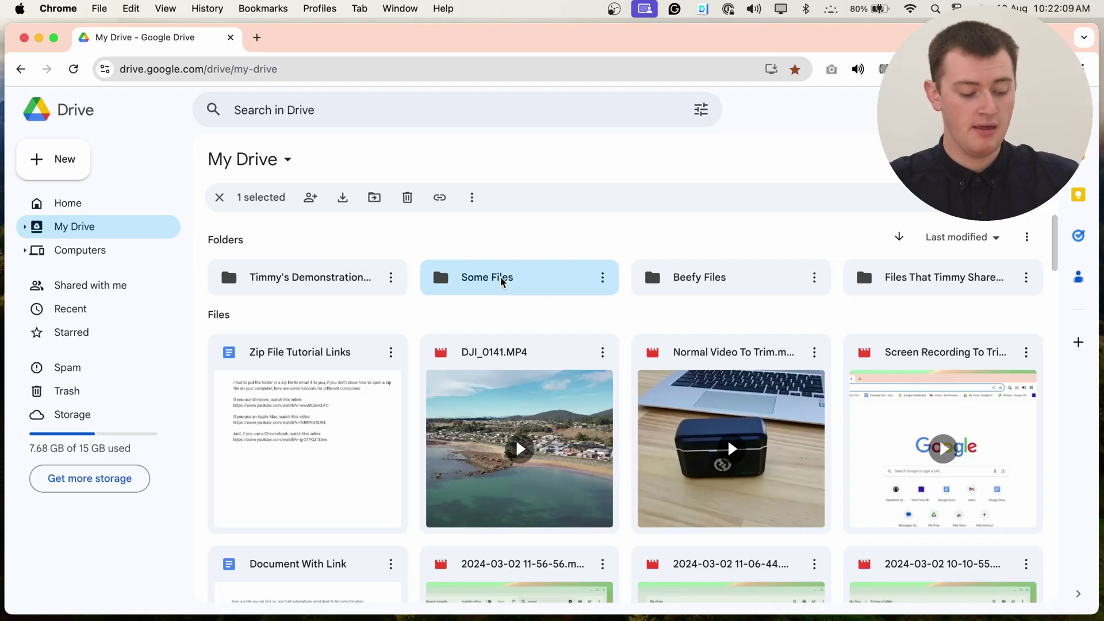
pyautogui.keyDown('super'); pyautogui.click(325, 275); pyautogui.keyUp('super')
pyautogui.keyDown('super'); pyautogui.click(734, 274); pyautogui.keyUp('super')
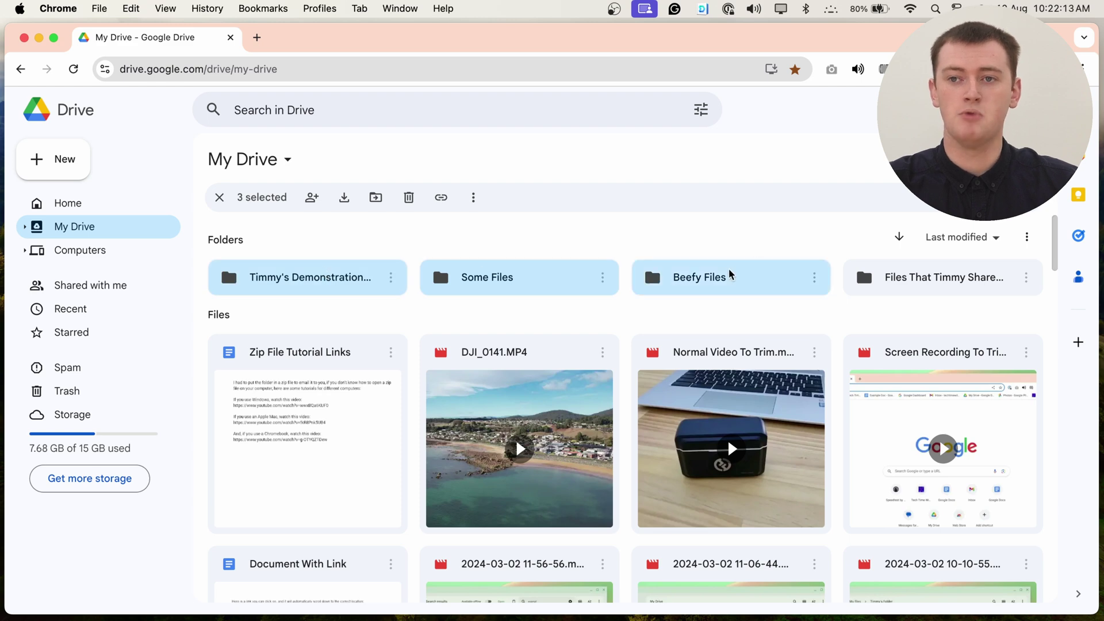
pyautogui.click(669, 247)
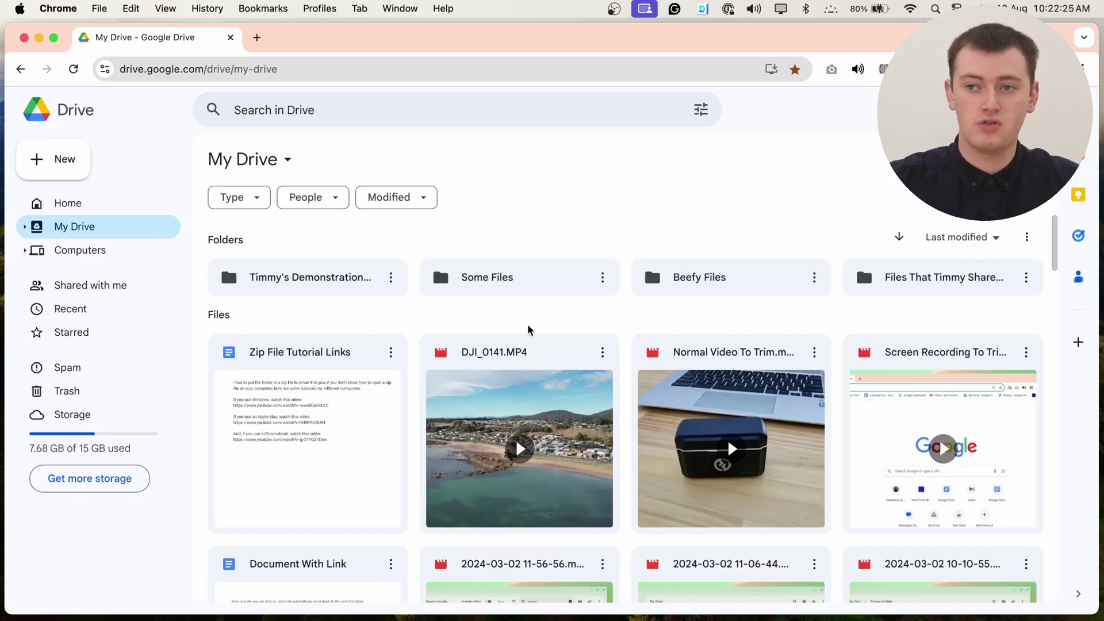
# - Box-select all eight file cards and download them together as a zip
pyautogui.scroll(-1, 536, 333)
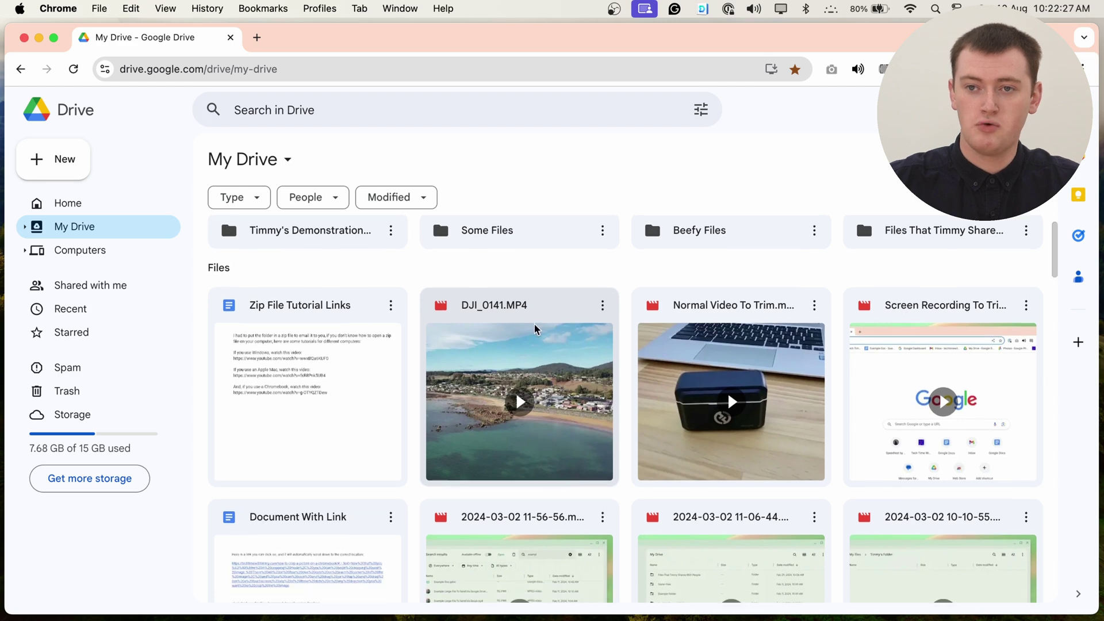
pyautogui.moveTo(321, 277); pyautogui.dragTo(981, 579)
pyautogui.scroll(-1, 583, 520)
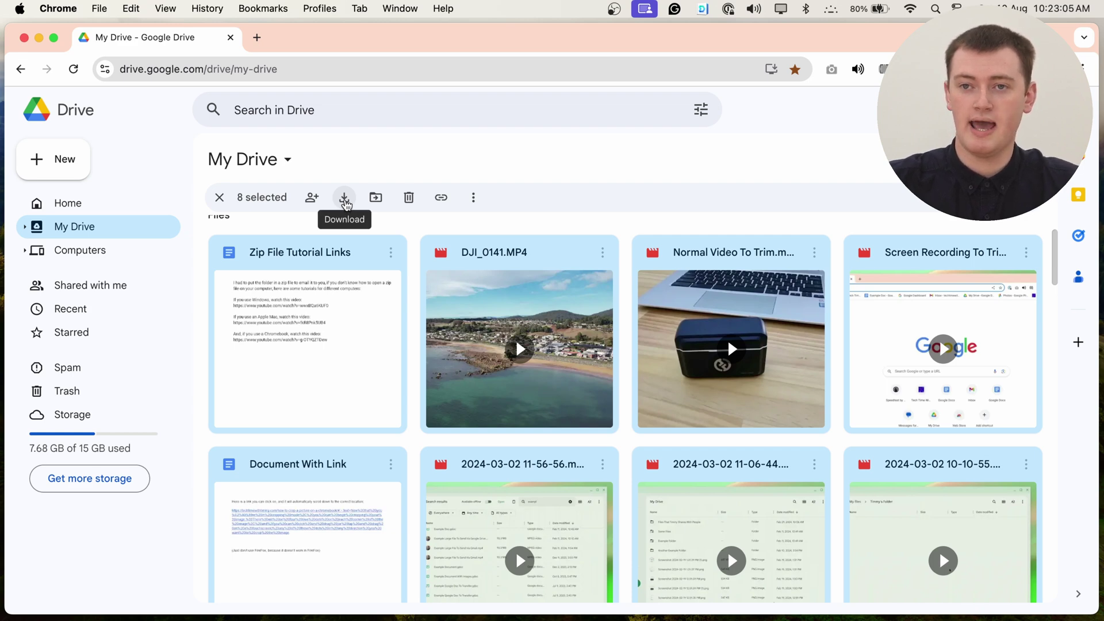
pyautogui.click(343, 199)
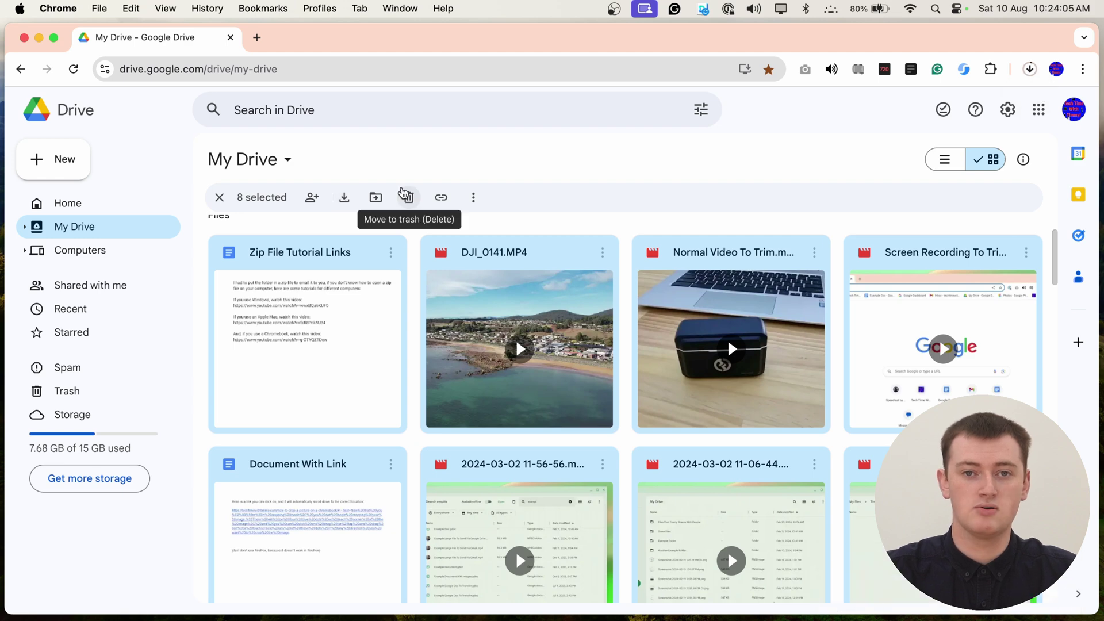
# - Wait for the eight-file zip to finish, then view Chrome's recent download history
pyautogui.click(1026, 70)
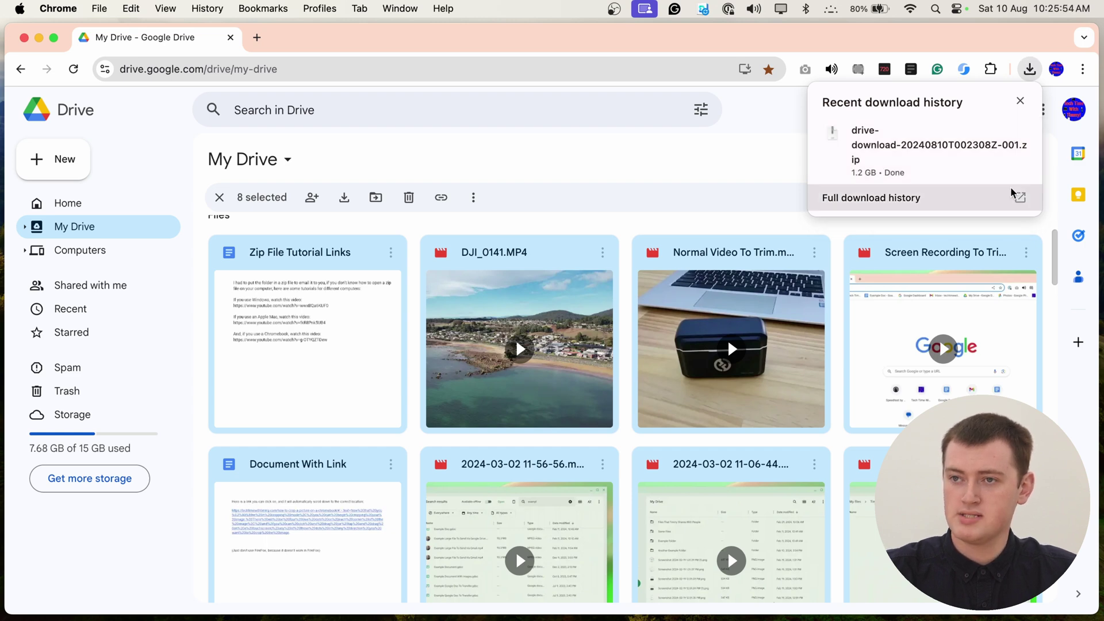
# - Show the 1.2 GB drive-download zip in its Downloads folder in Finder
pyautogui.click(921, 163)
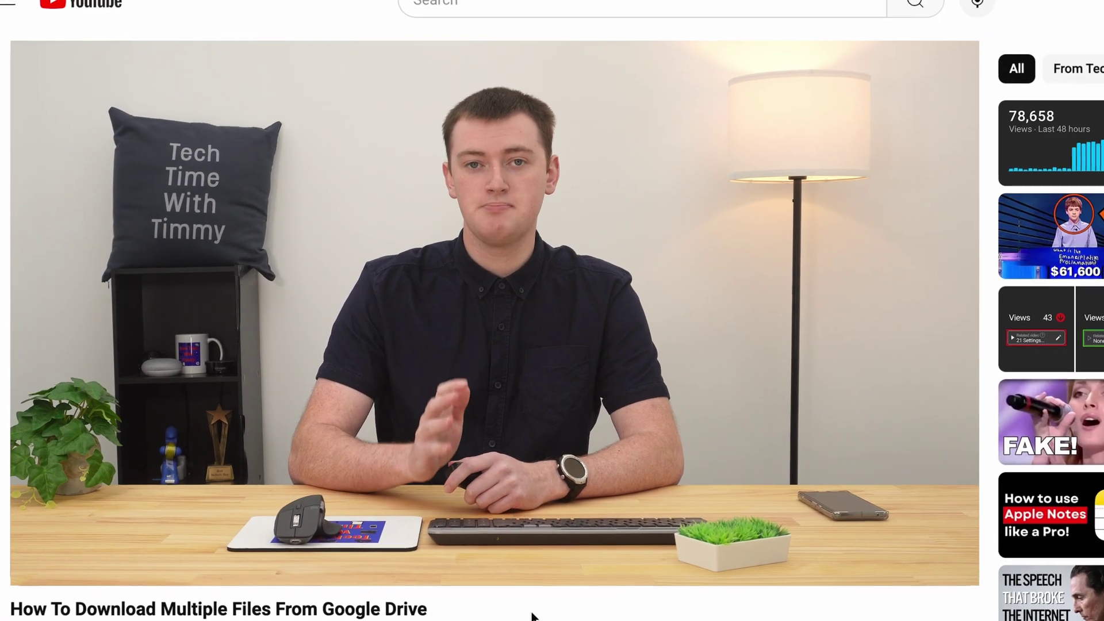
# - Expand the YouTube video's description with its zip-extraction tutorials and table of contents
pyautogui.scroll(-5, 429, 554)
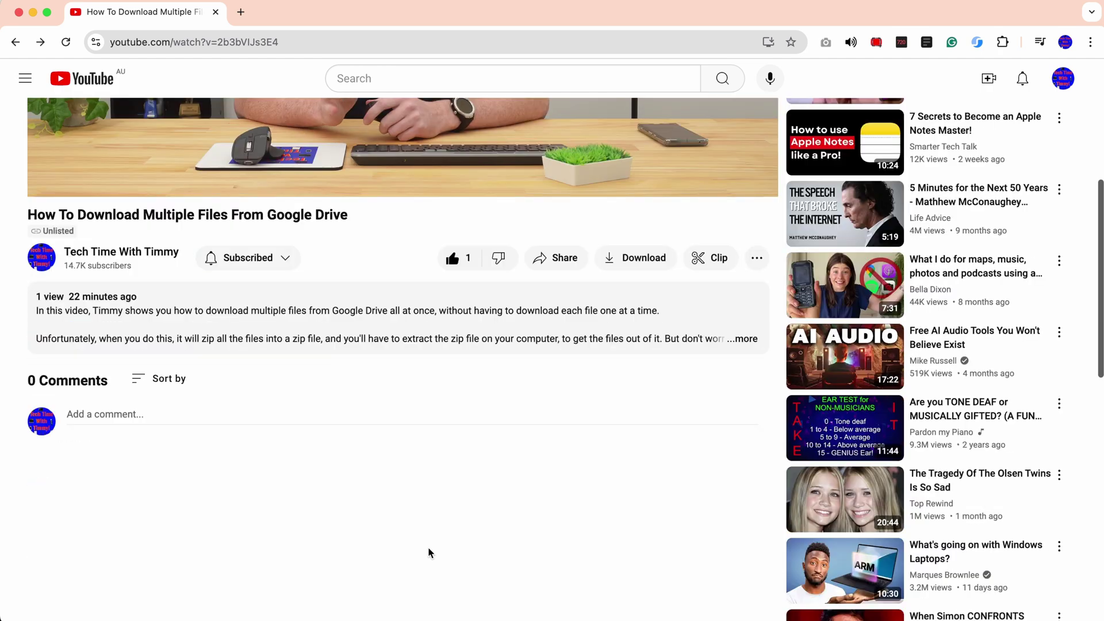
pyautogui.click(753, 340)
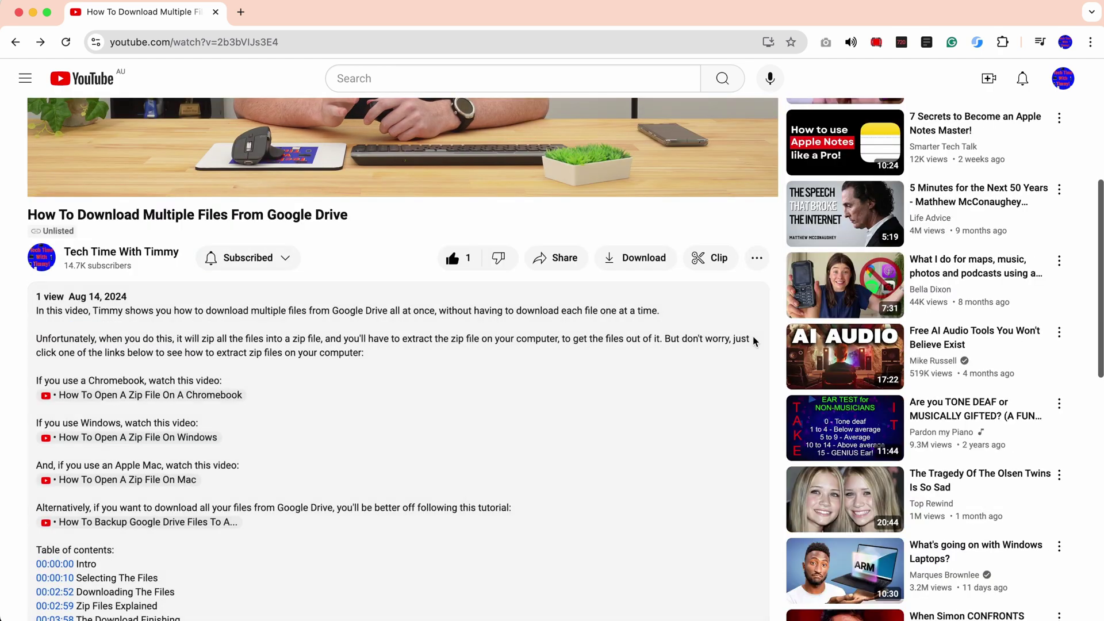
pyautogui.scroll(-1, 549, 405)
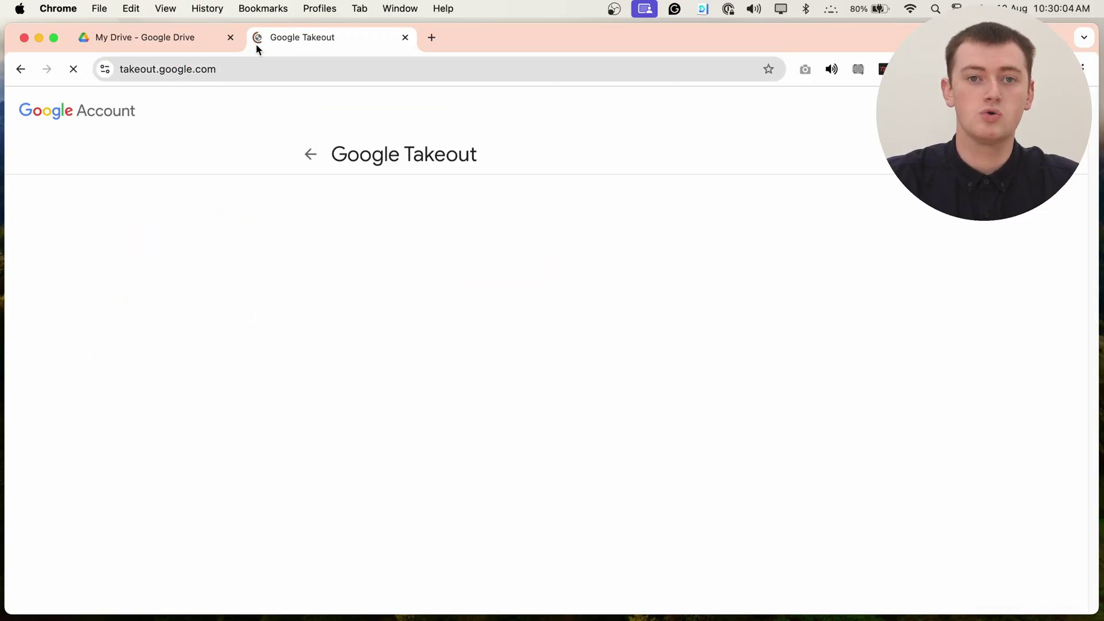
# - Deselect all Takeout products, include only Drive, and continue to the next step
pyautogui.click(750, 394)
pyautogui.scroll(-15, 878, 380)
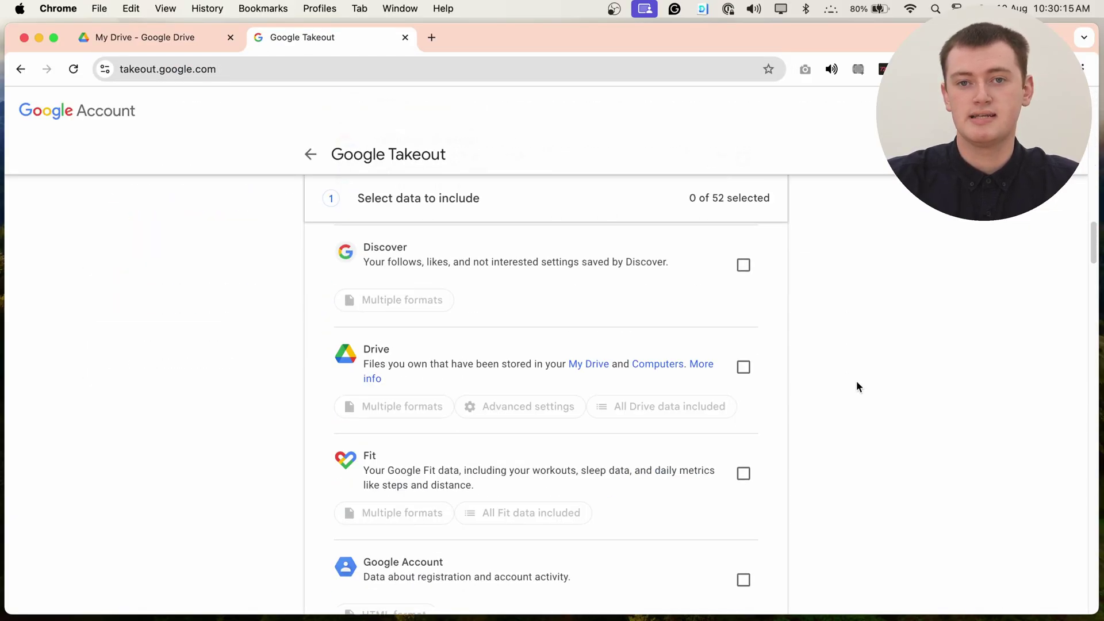
pyautogui.click(744, 368)
pyautogui.scroll(-20, 866, 402)
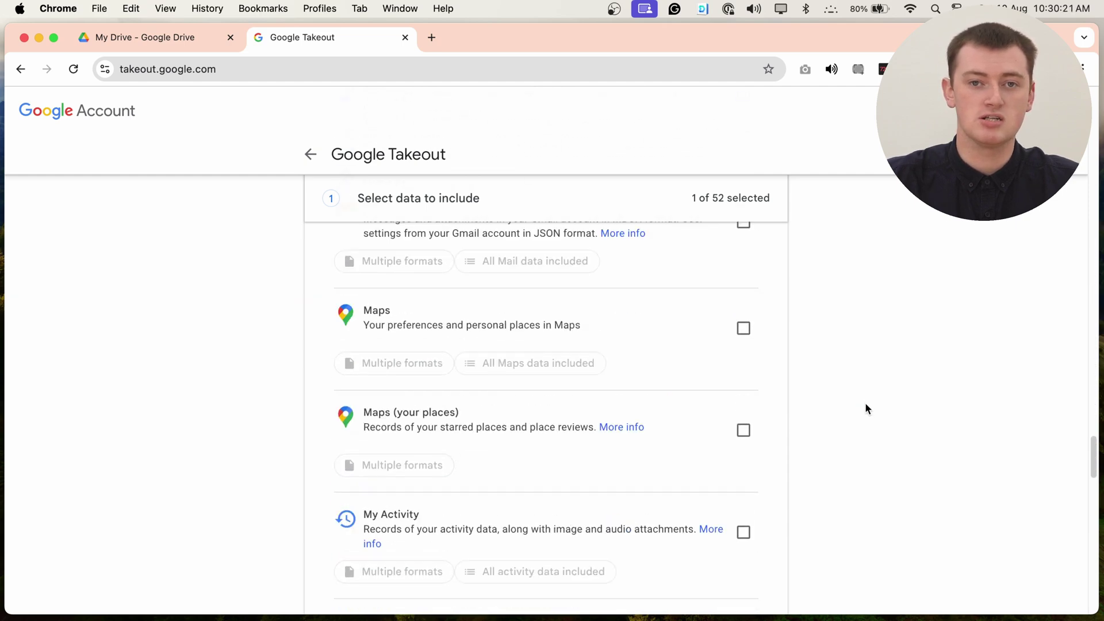
pyautogui.scroll(-10, 865, 403)
pyautogui.click(748, 433)
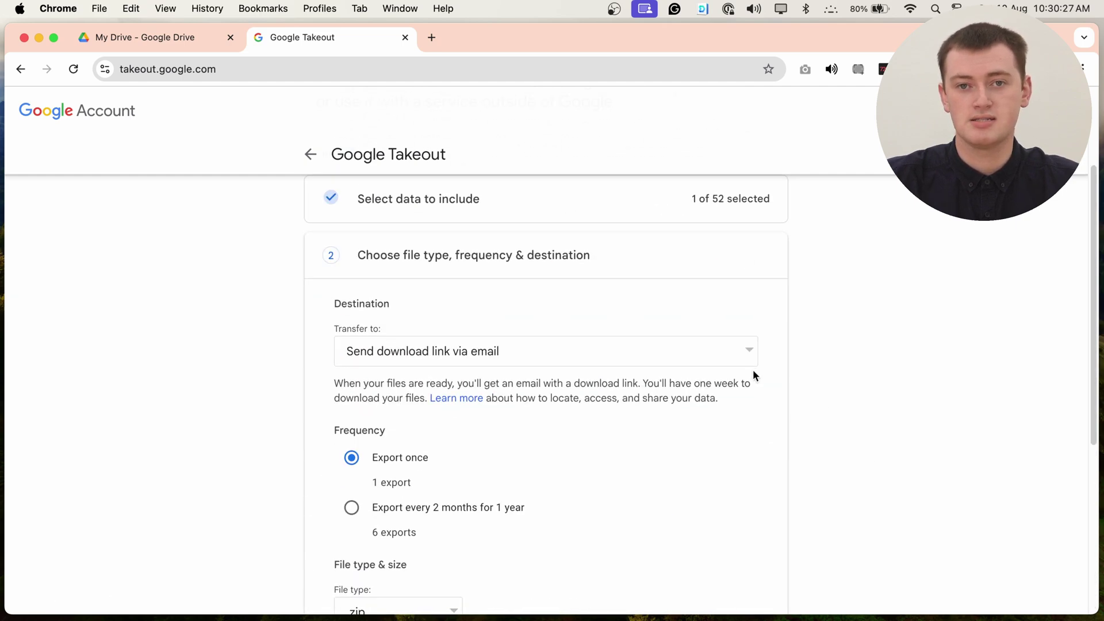
# - Set the archive file size to 10 GB and create the export
pyautogui.scroll(-3, 753, 369)
pyautogui.scroll(-2, 728, 375)
pyautogui.click(437, 468)
pyautogui.click(449, 494)
pyautogui.click(719, 609)
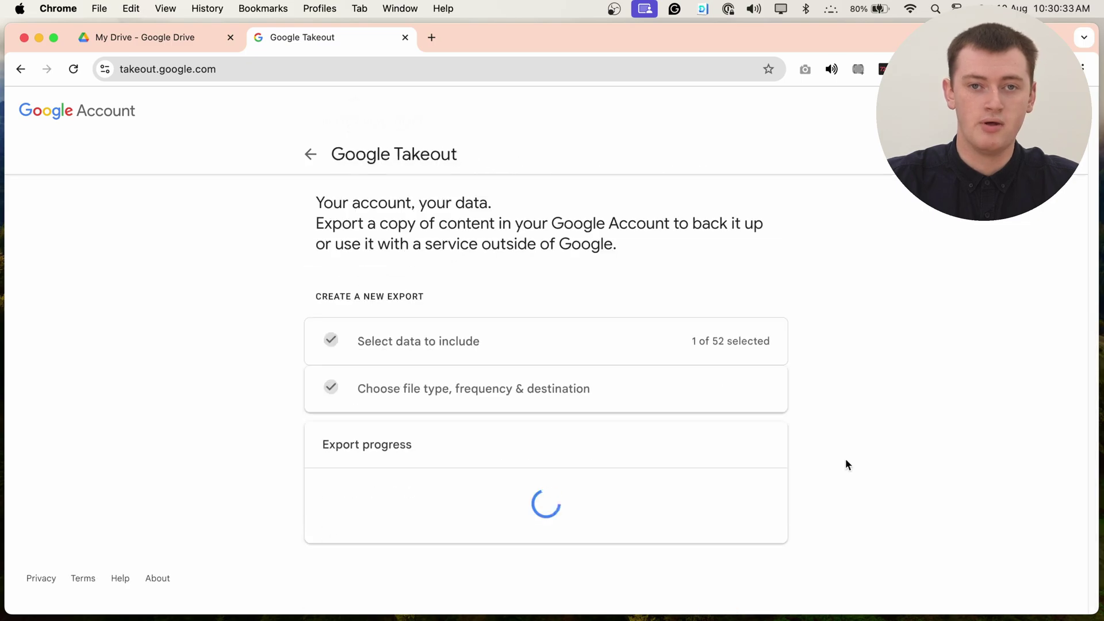